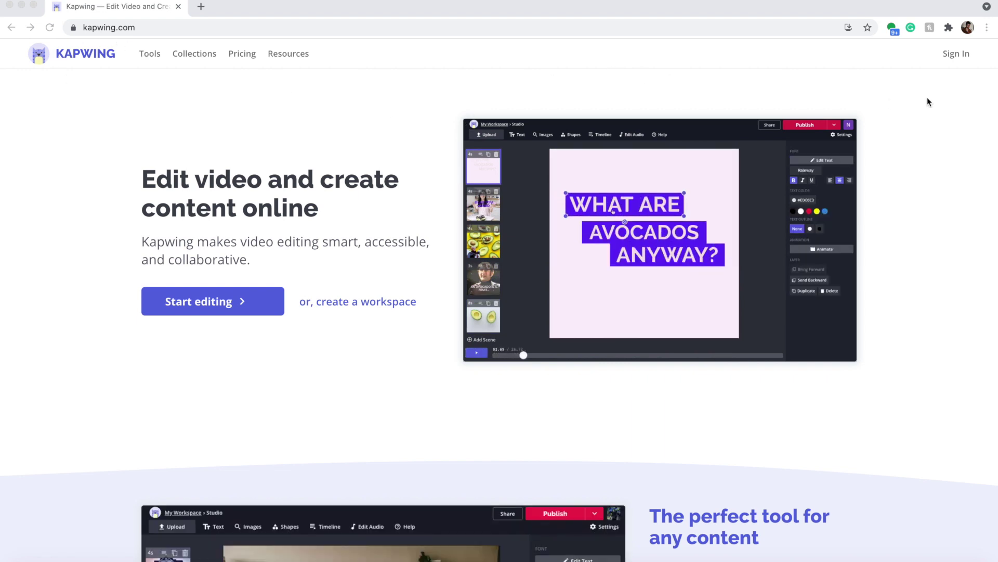
Step: Sign in and start a new Kapwing project with the uploaded Patrick Star image
left_click(956, 54)
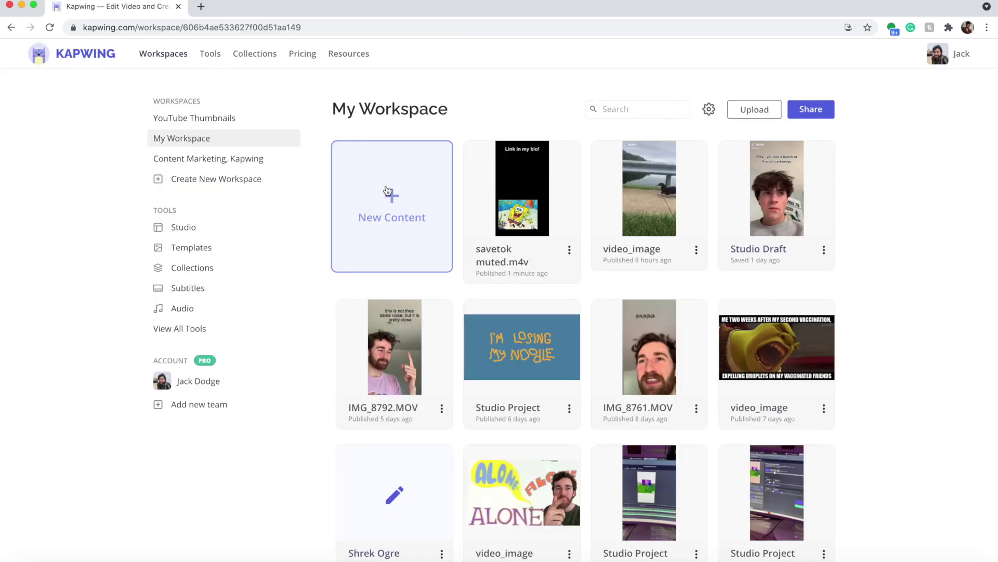
left_click(388, 190)
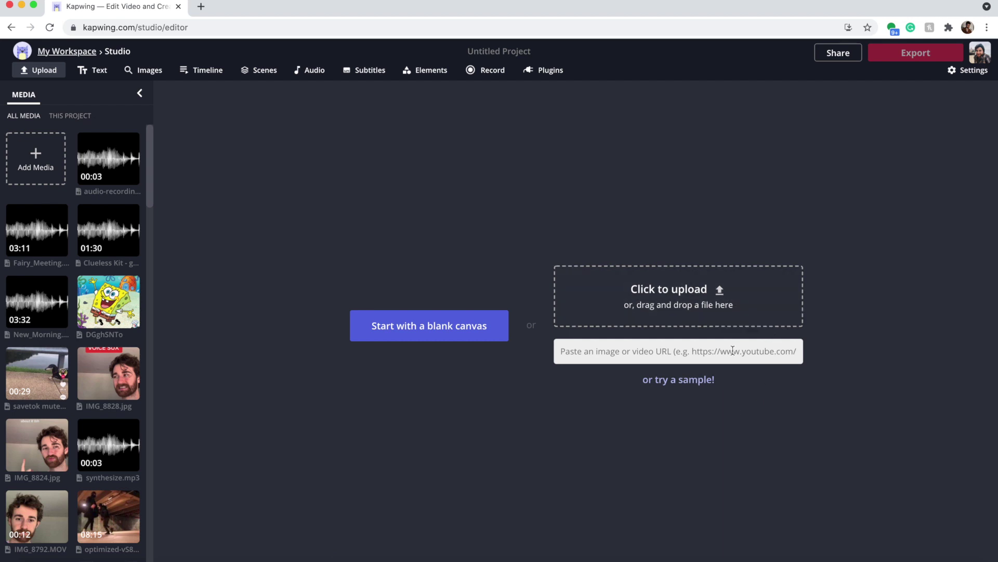
left_click_drag(57, 206, 725, 288)
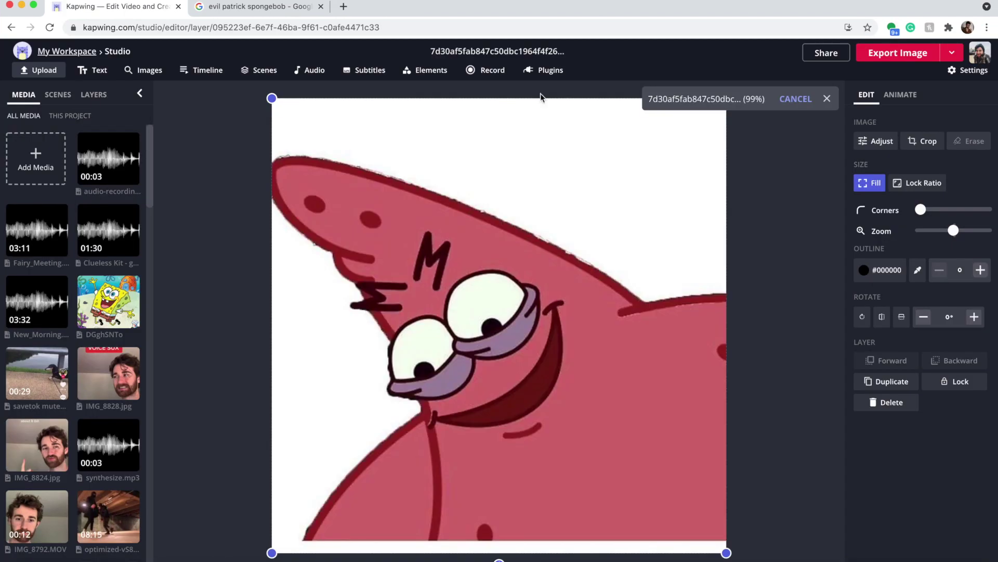
Step: Give the canvas a custom 128 × 128 size and enlarge the Patrick image to fill it
left_click(784, 209)
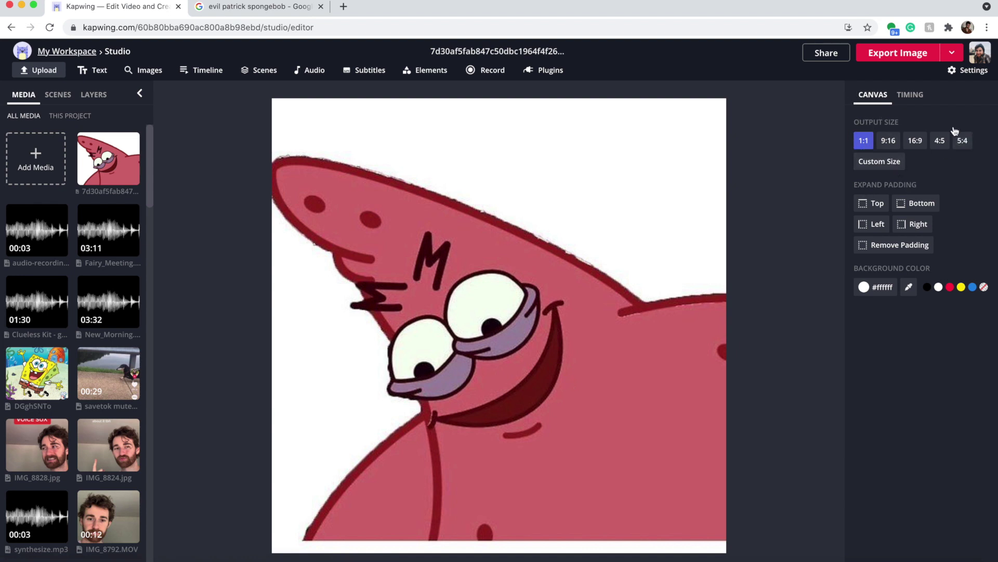
left_click(879, 161)
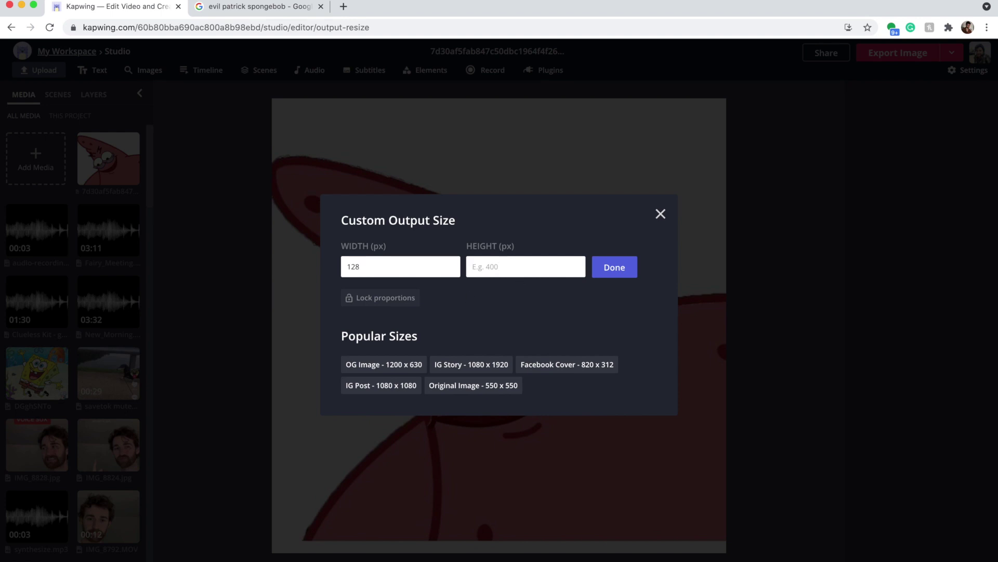
left_click(615, 267)
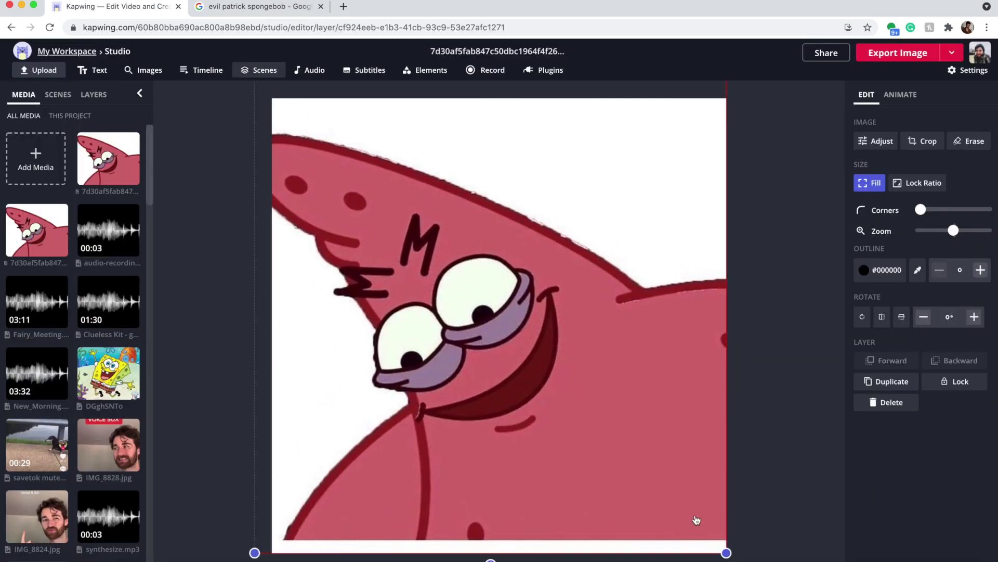
left_click_drag(726, 552, 732, 559)
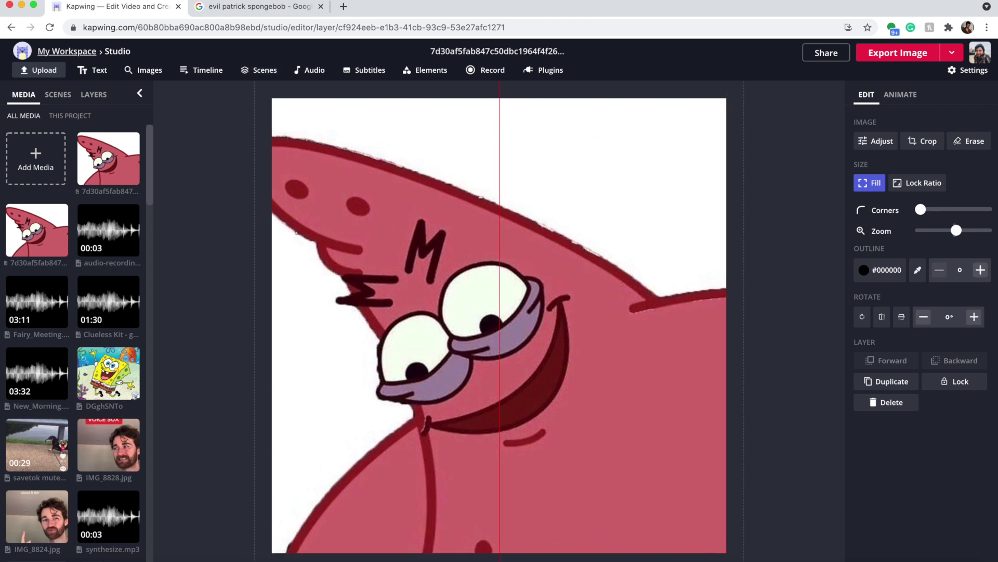
Step: Adjust the Patrick image to brightness 46 and contrast 50 with opacity at 100, then add a text layer
left_click(751, 472)
left_click(605, 278)
left_click(875, 142)
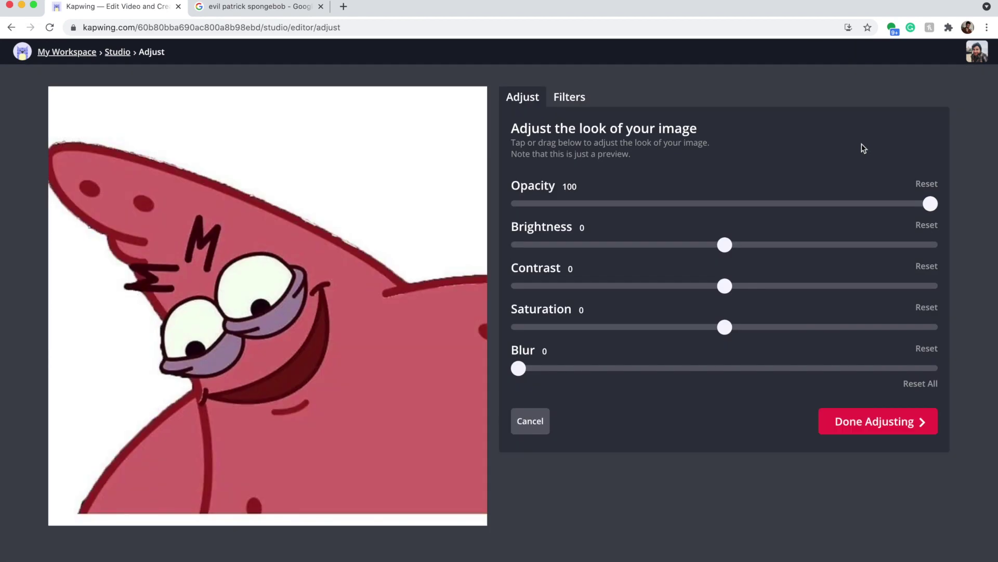
mouse_move(819, 206)
left_mouse_down()
mouse_move(754, 210)
mouse_move(989, 236)
left_mouse_up()
left_click_drag(734, 247, 819, 245)
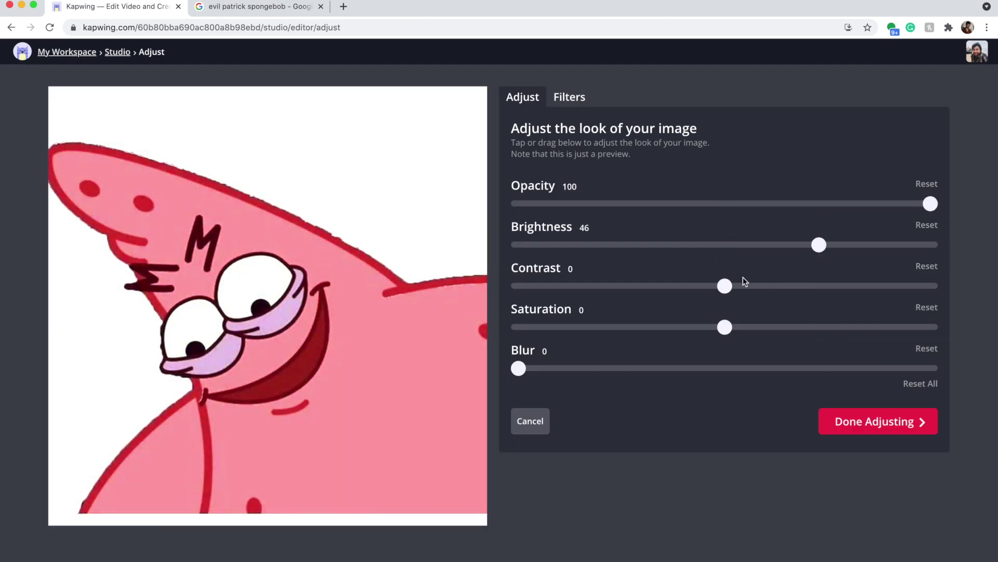
mouse_move(744, 288)
left_mouse_down()
mouse_move(591, 303)
mouse_move(825, 330)
left_mouse_up()
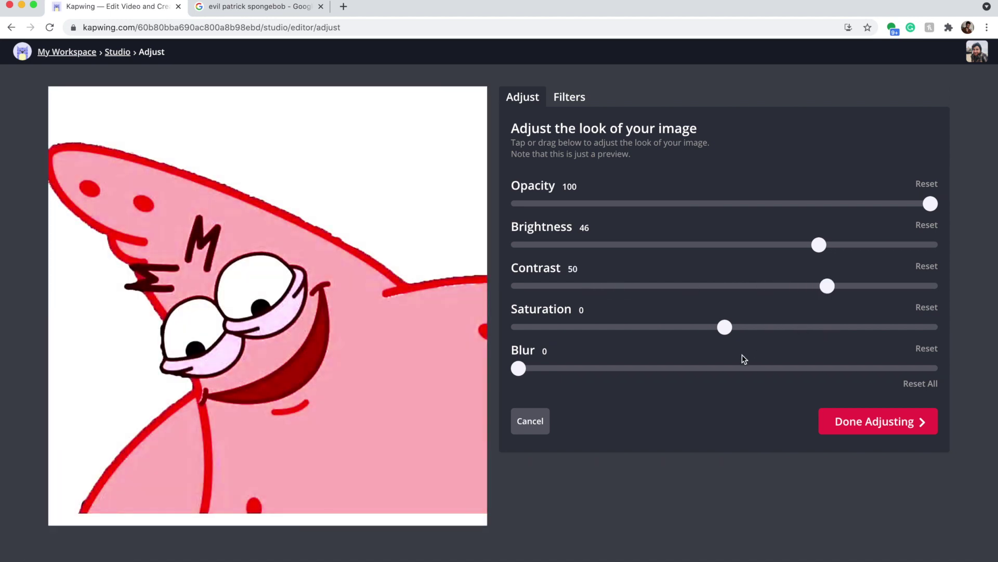
mouse_move(727, 332)
left_mouse_down()
mouse_move(812, 330)
mouse_move(823, 346)
left_mouse_up()
left_click(851, 424)
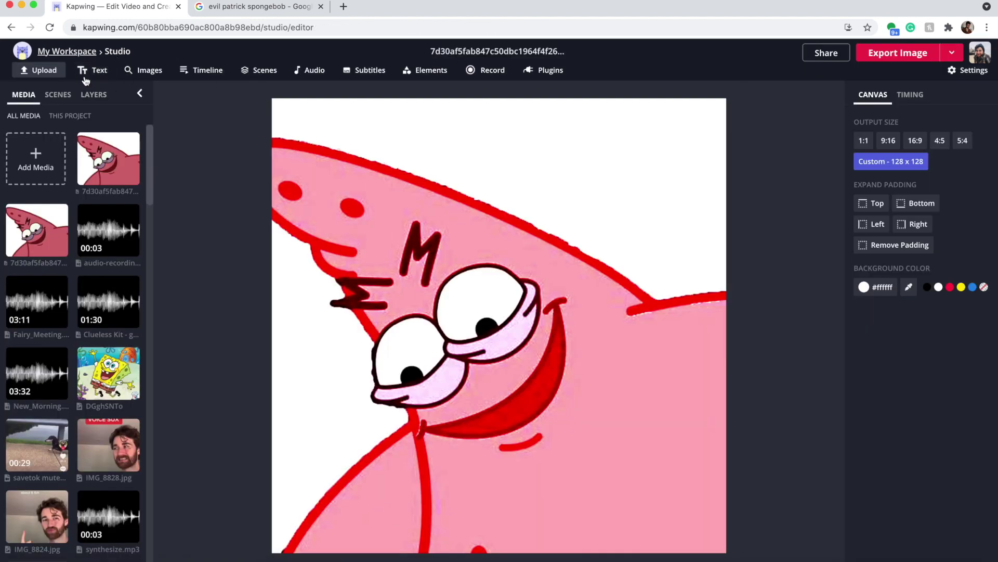
left_click(85, 71)
Step: Move the sample text, remove it again, and export the finished image
left_click_drag(452, 152, 625, 157)
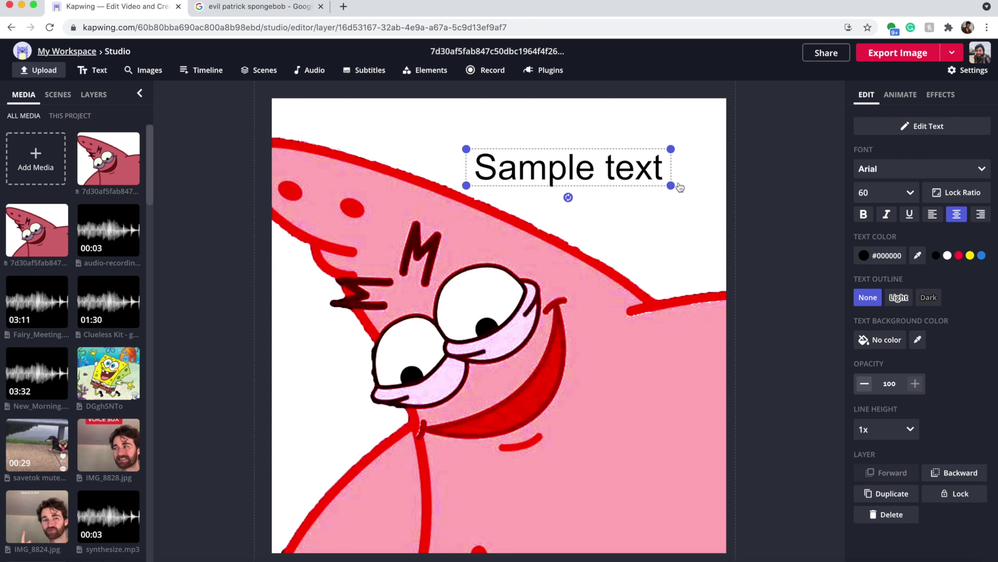
key("Escape")
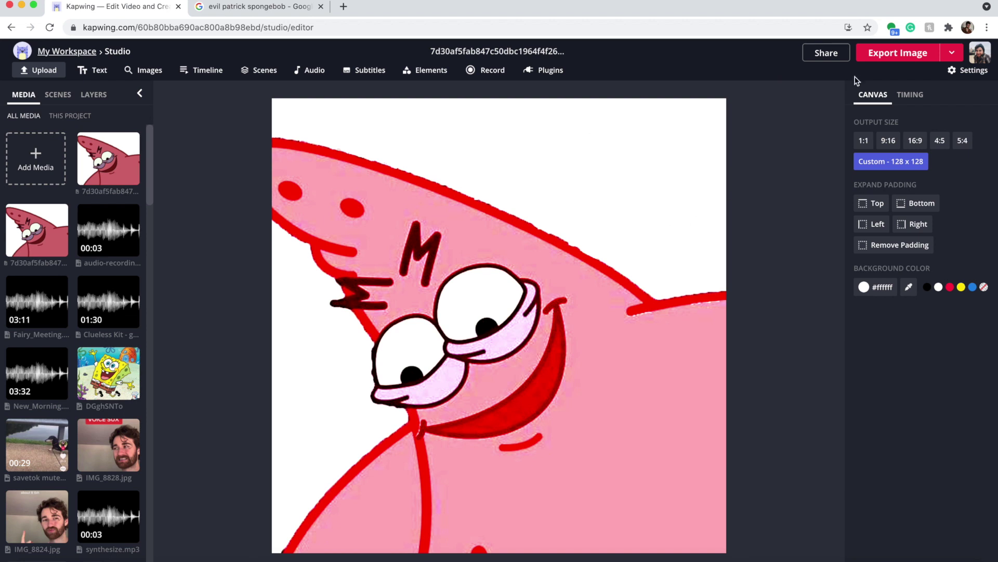
left_click(911, 55)
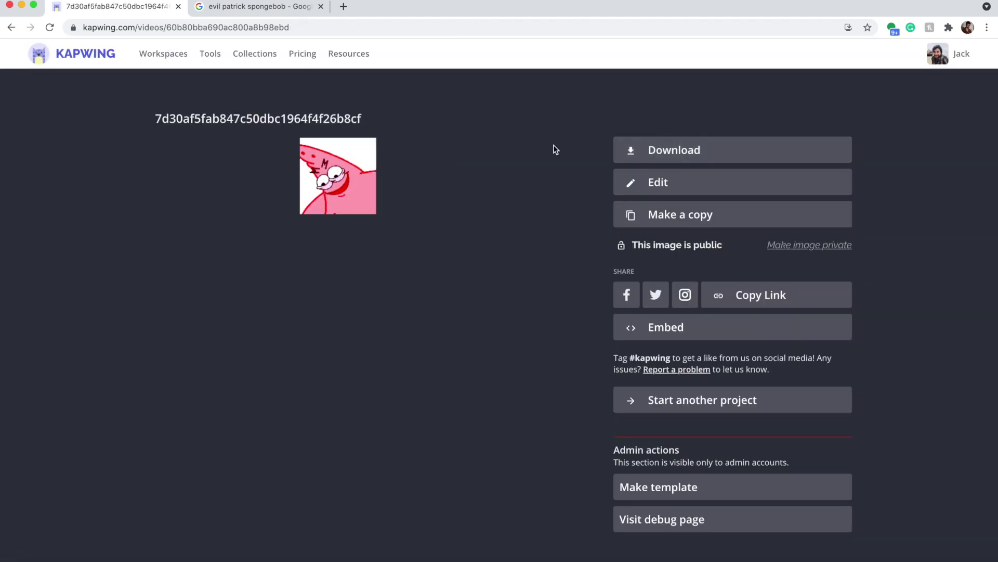
Step: Download the exported Patrick image as a JPEG and switch to Discord
left_click(691, 149)
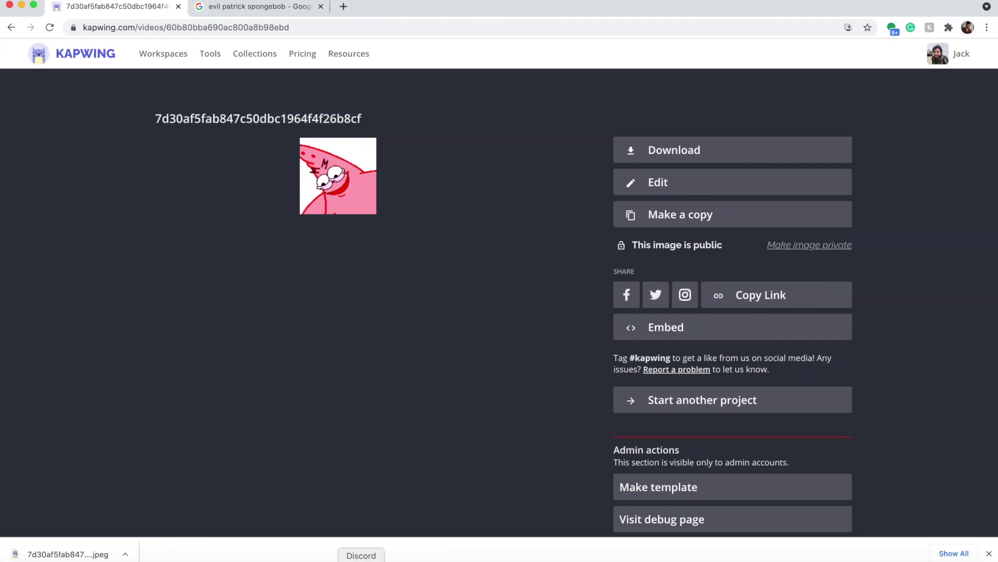
left_click(360, 560)
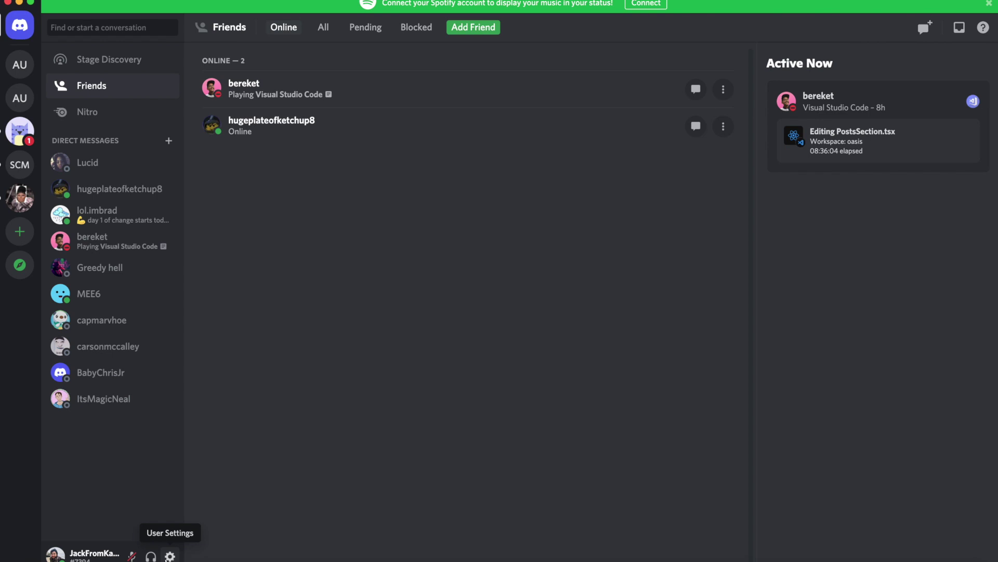
Step: In User Settings, pick the Patrick jpg from Desktop as avatar, zoom into his face, and apply
left_click(170, 555)
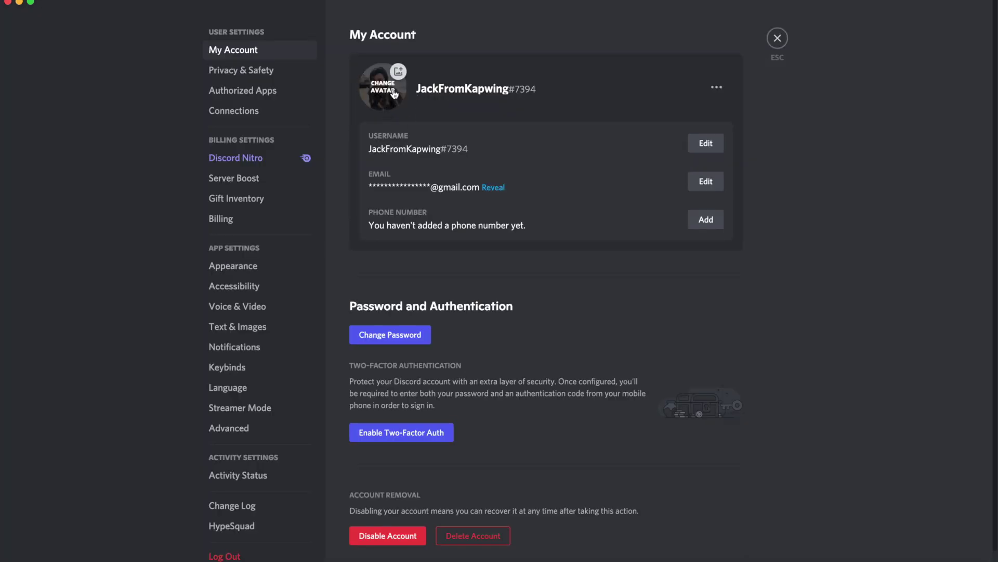
left_click(388, 96)
left_click(290, 149)
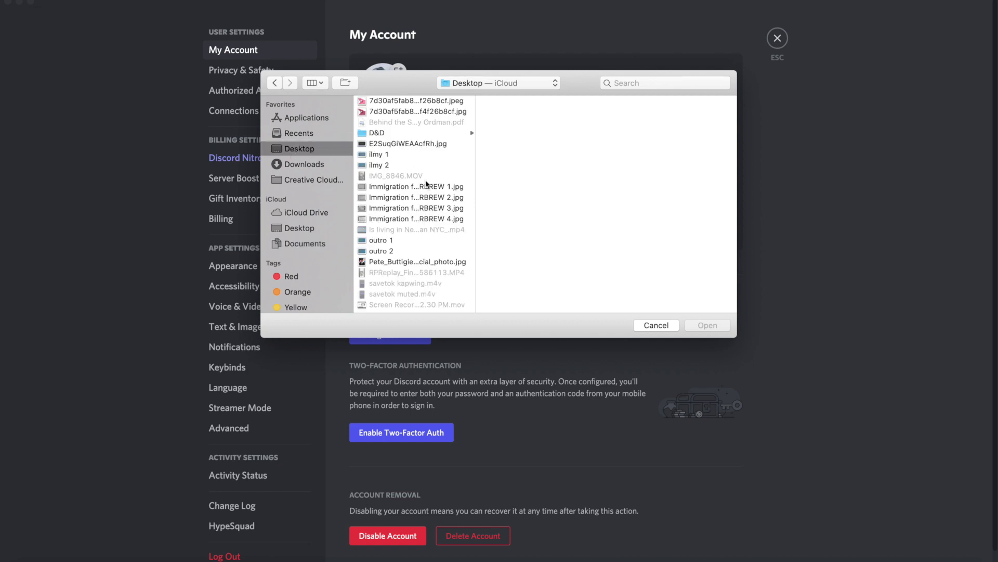
scroll(426, 185, "up", 1)
left_click(384, 112)
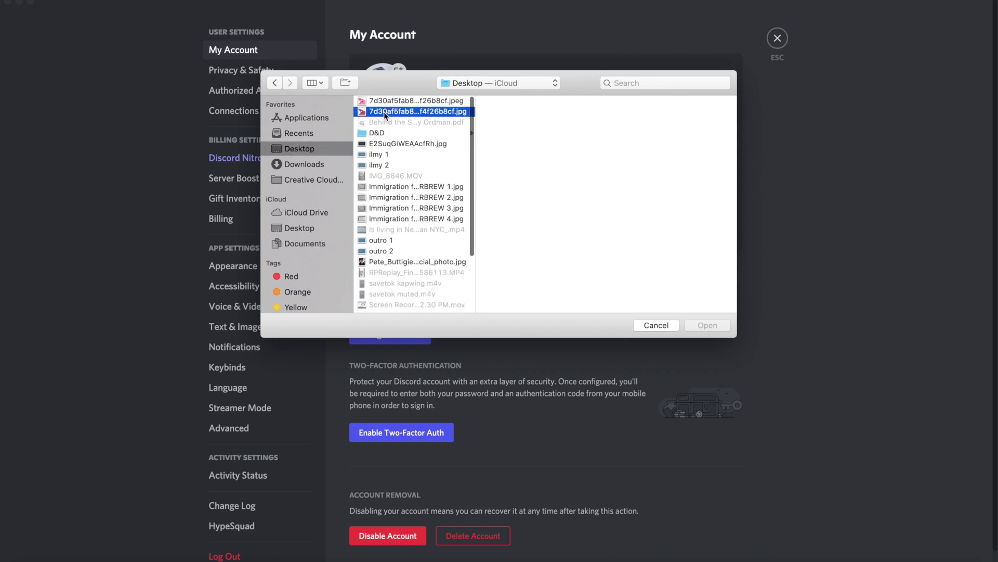
double_click(385, 112)
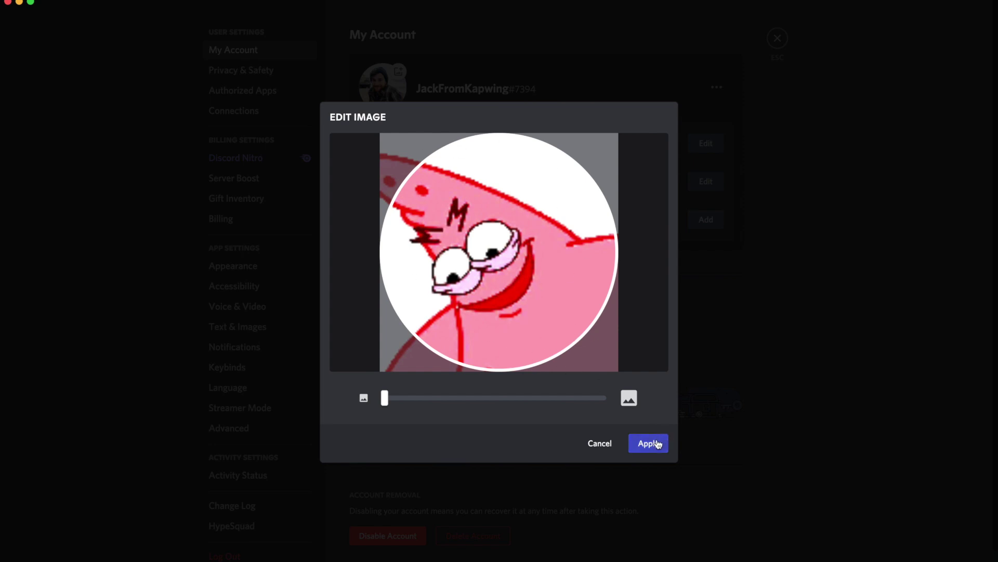
mouse_move(384, 398)
left_mouse_down()
mouse_move(538, 398)
mouse_move(500, 399)
left_mouse_up()
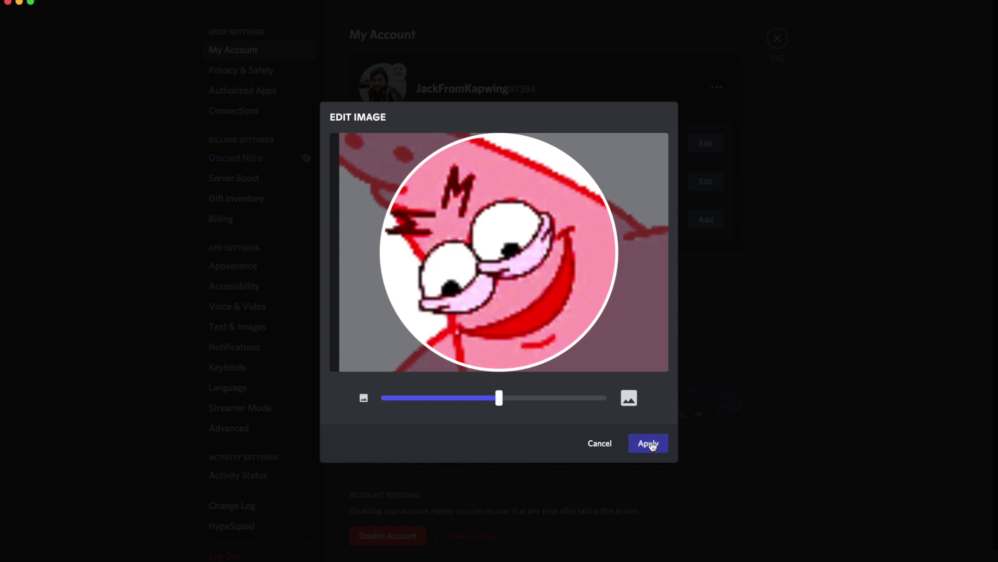
left_click(650, 444)
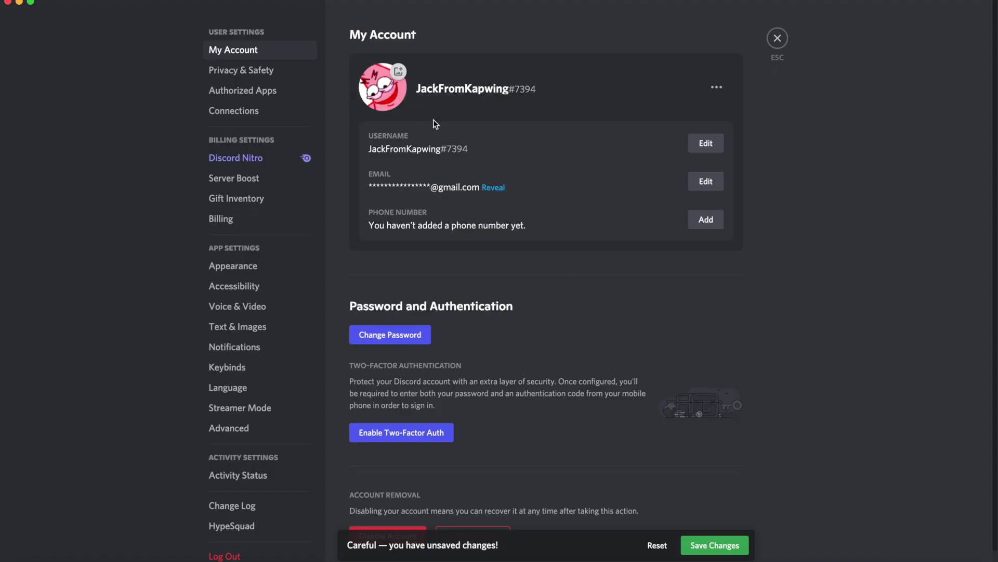